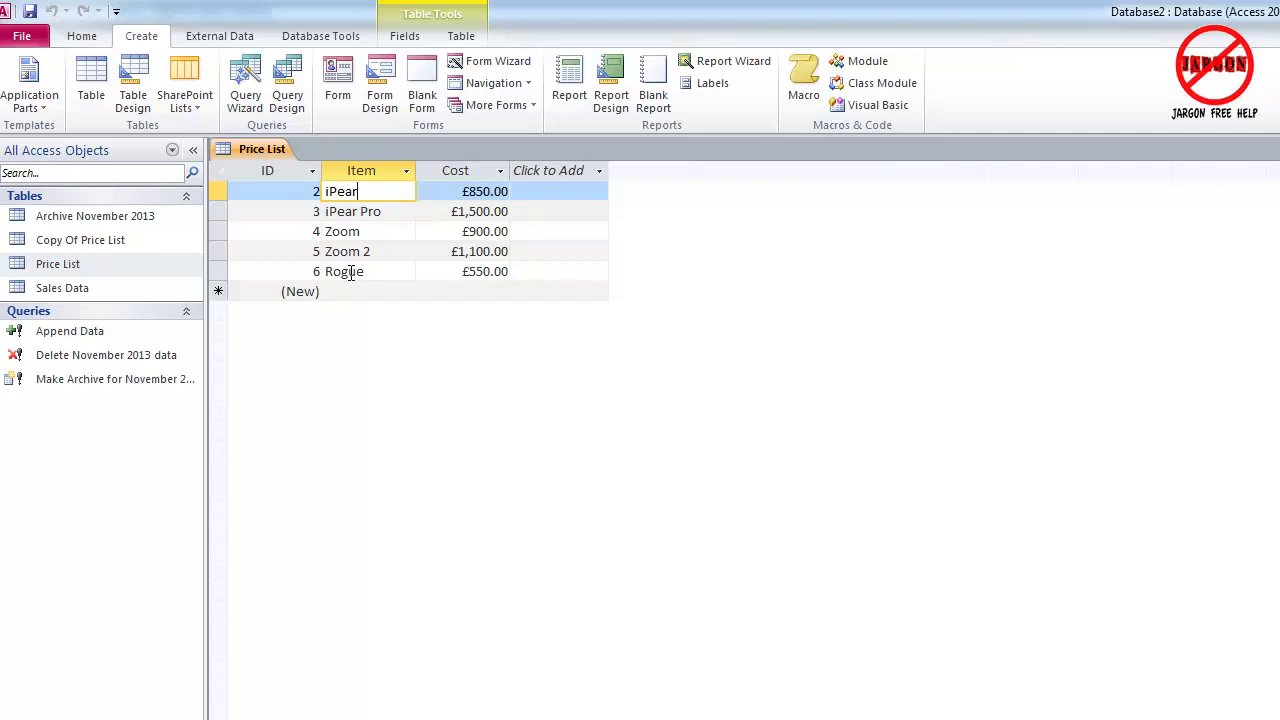
Create a new design query with the Price List table added and the field grid enlarged.
left_click(350, 273)
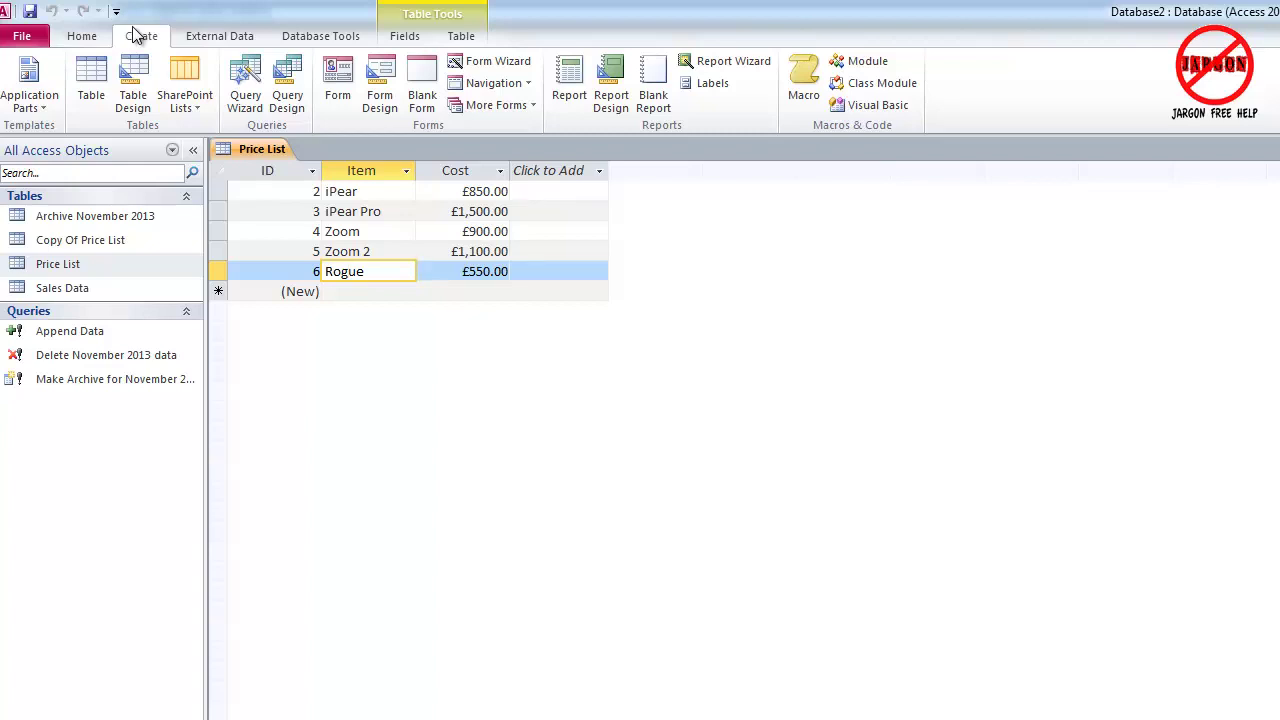
left_click(287, 85)
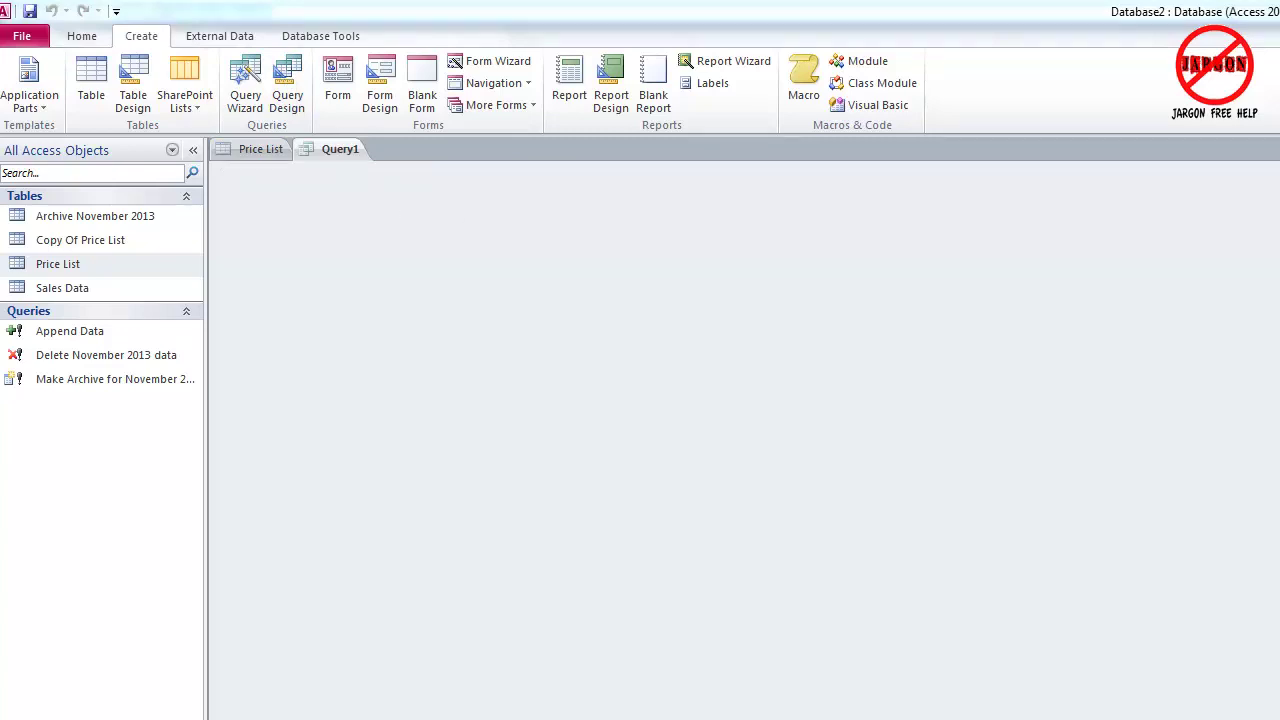
left_click_drag(834, 422, 738, 264)
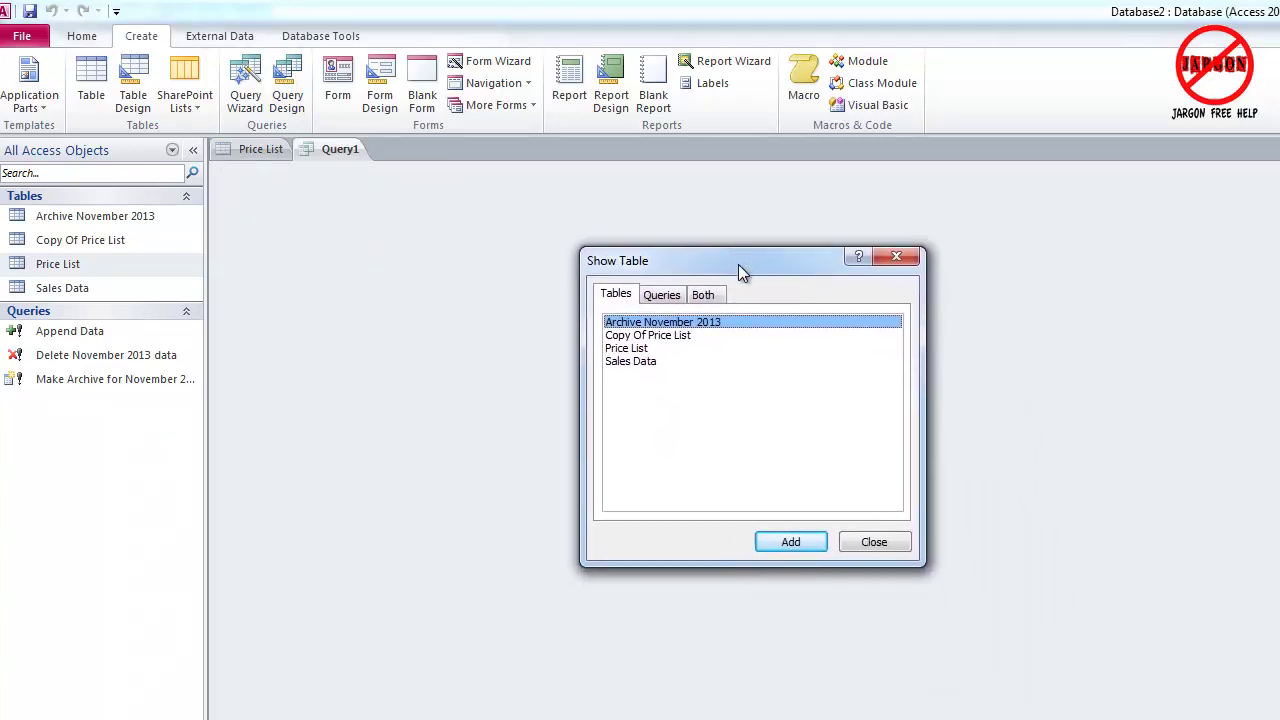
double_click(636, 345)
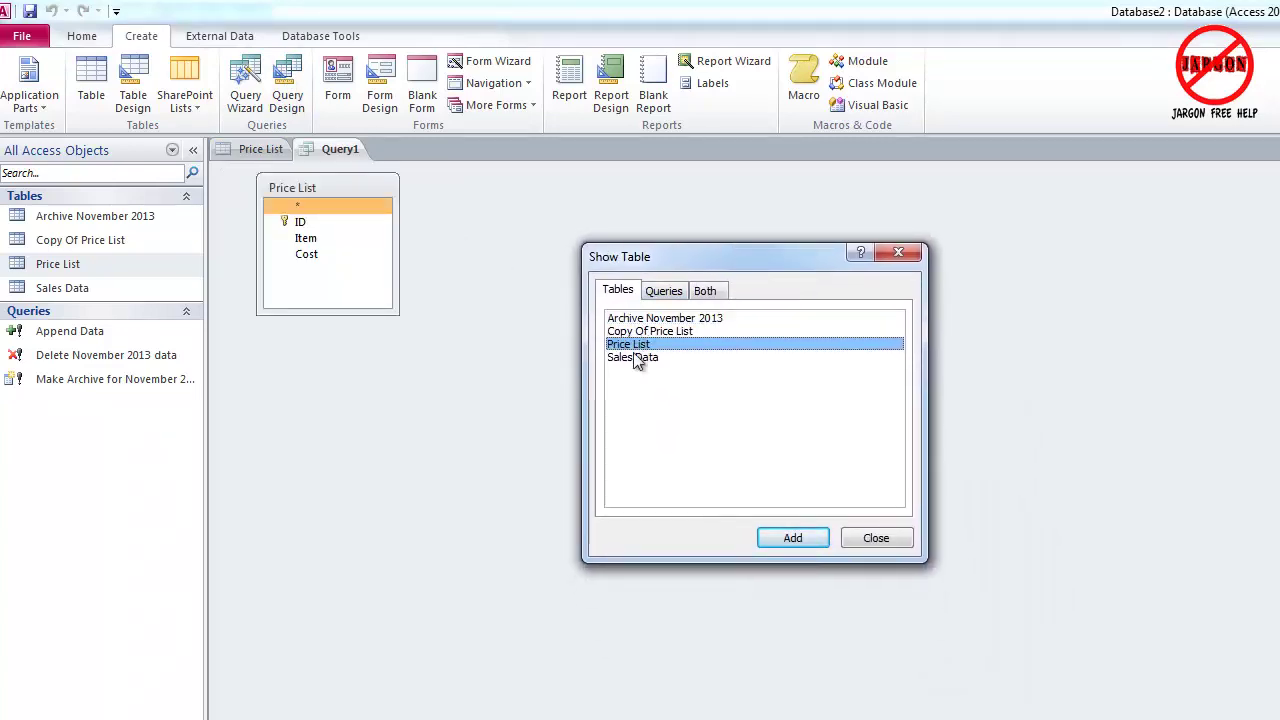
left_click(871, 541)
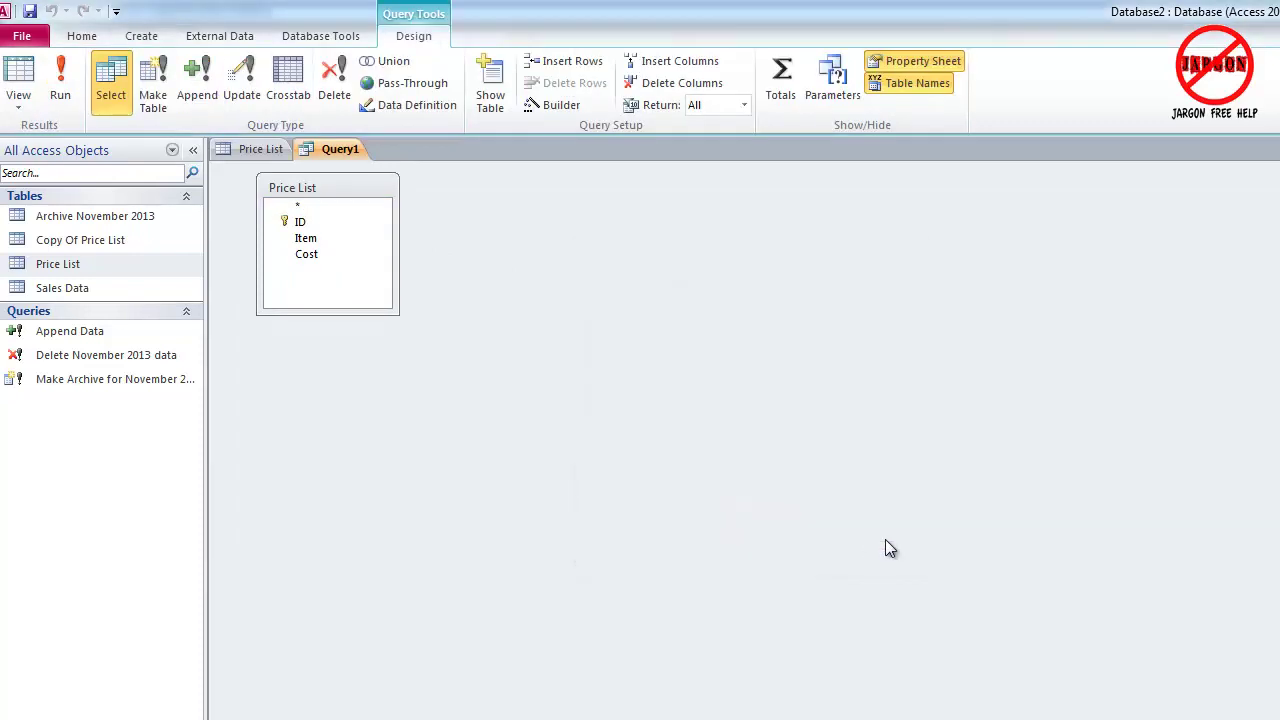
left_click_drag(890, 715, 914, 376)
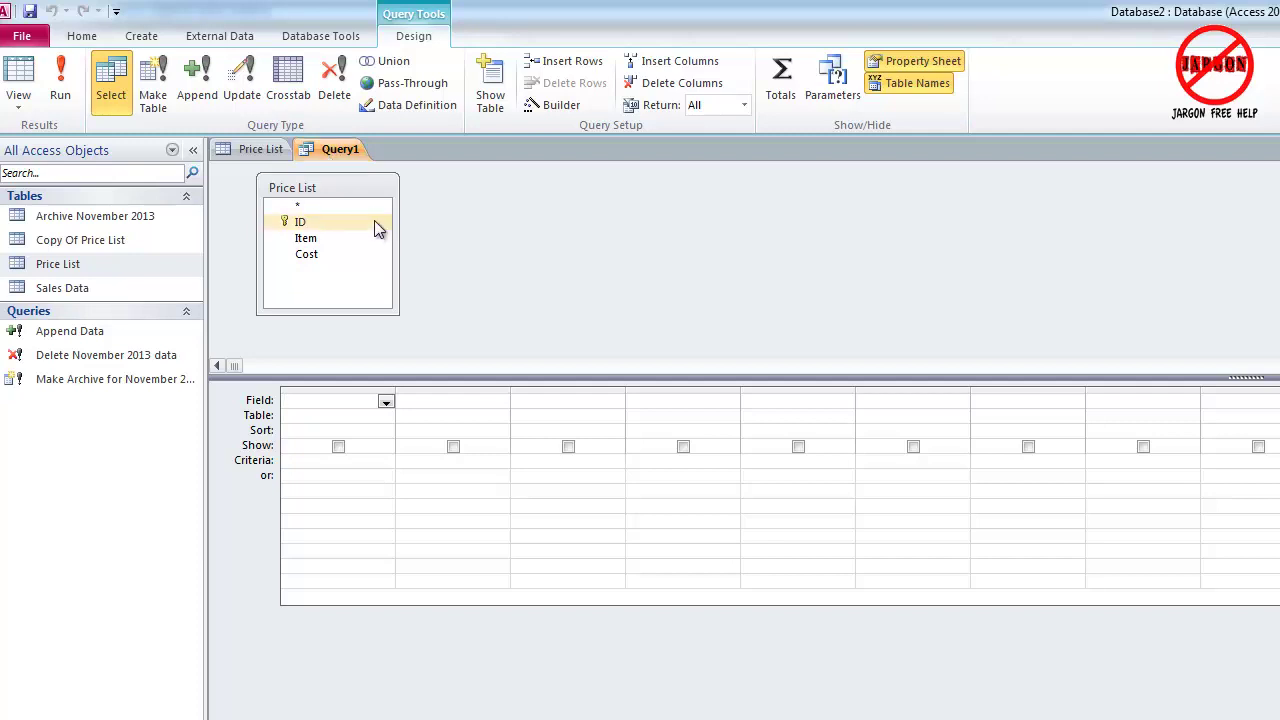
Build an update query on Item and Cost that sets Item 'Rogue' to 'Scoundrel'.
double_click(318, 248)
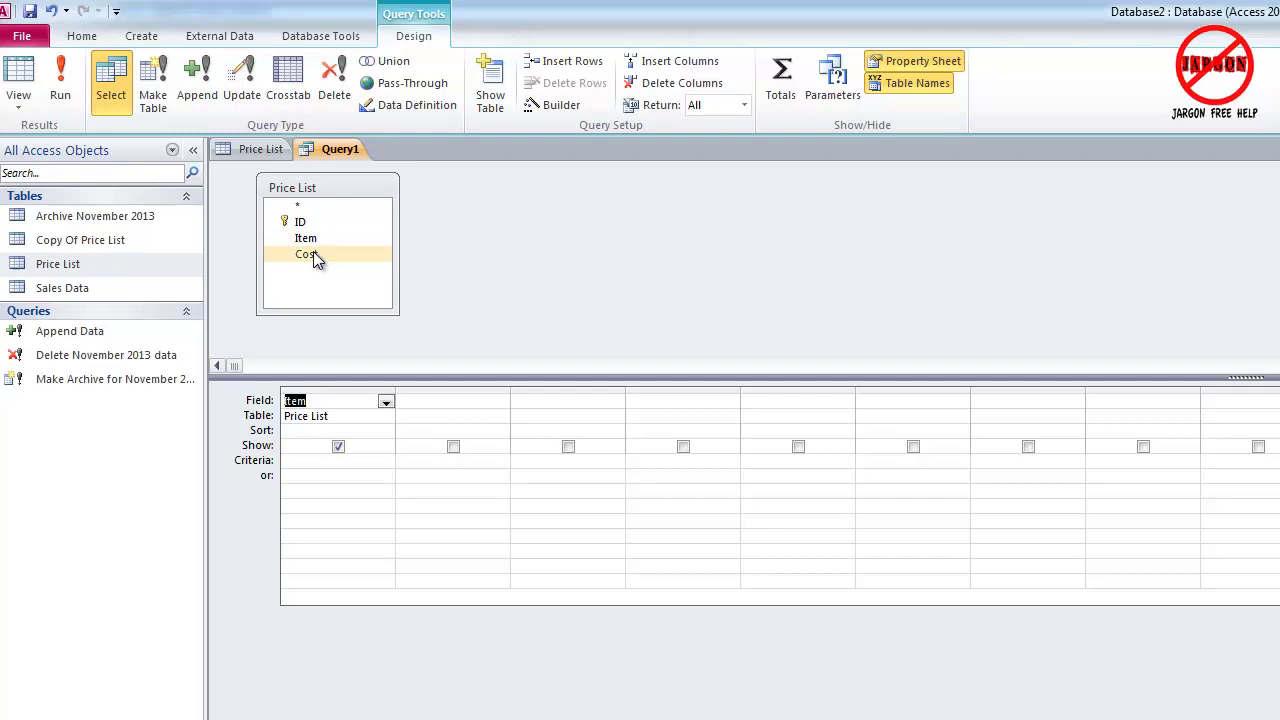
double_click(313, 254)
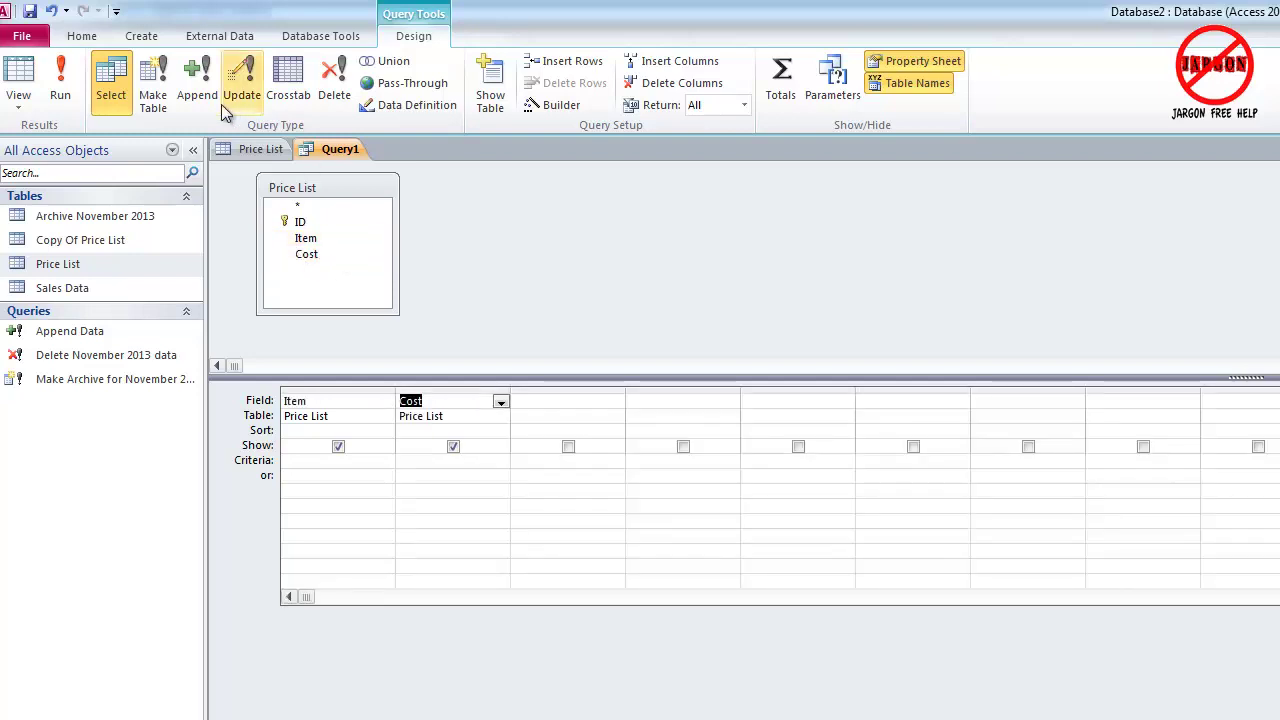
left_click(243, 88)
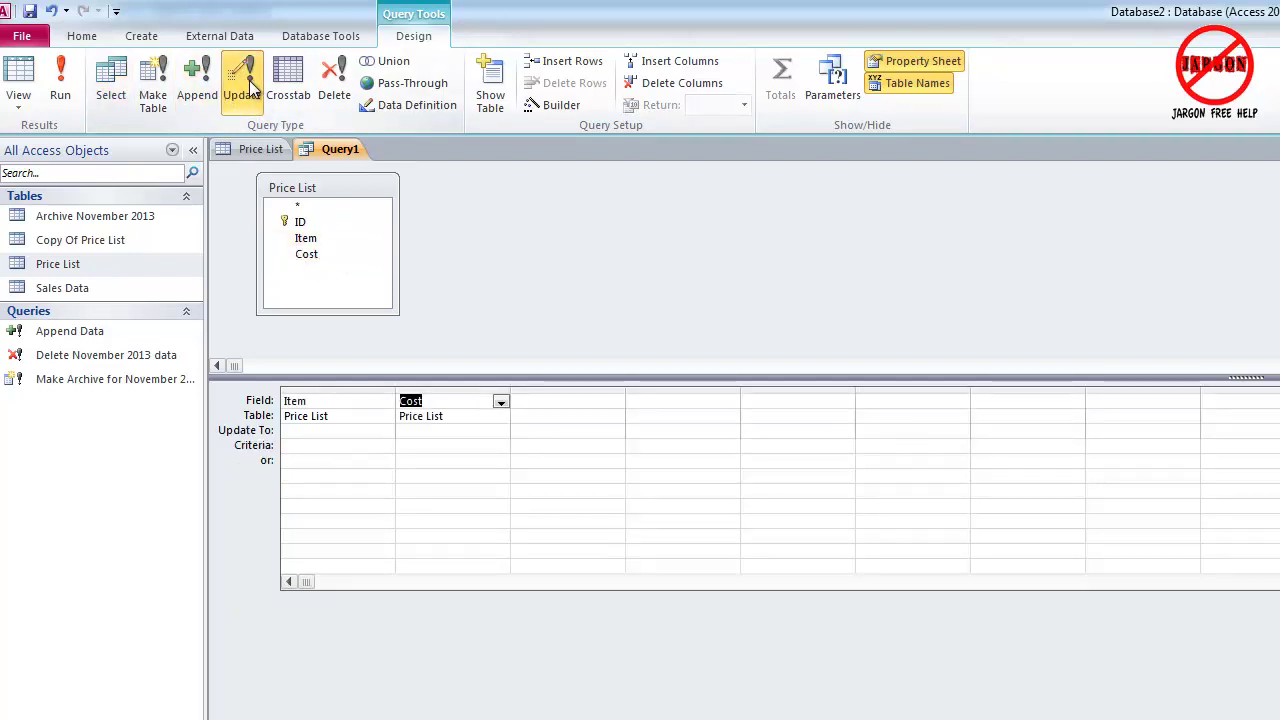
left_click(311, 447)
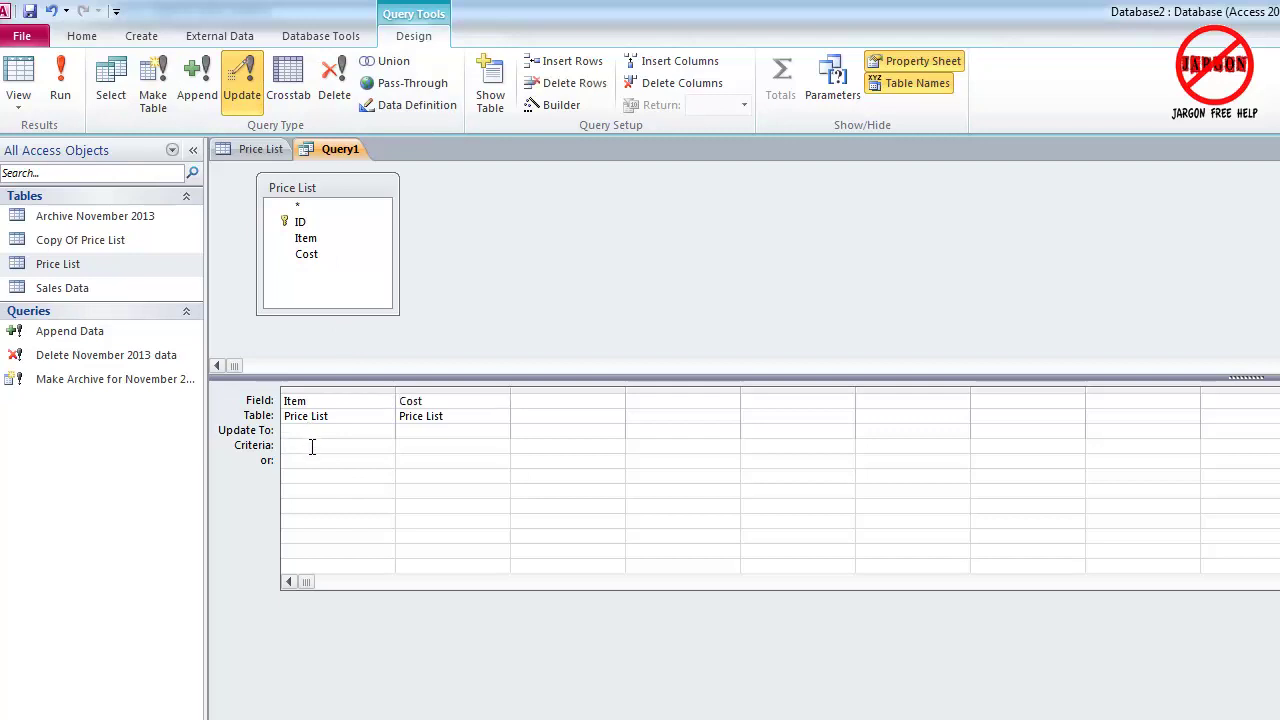
type("Rogue")
key("Up")
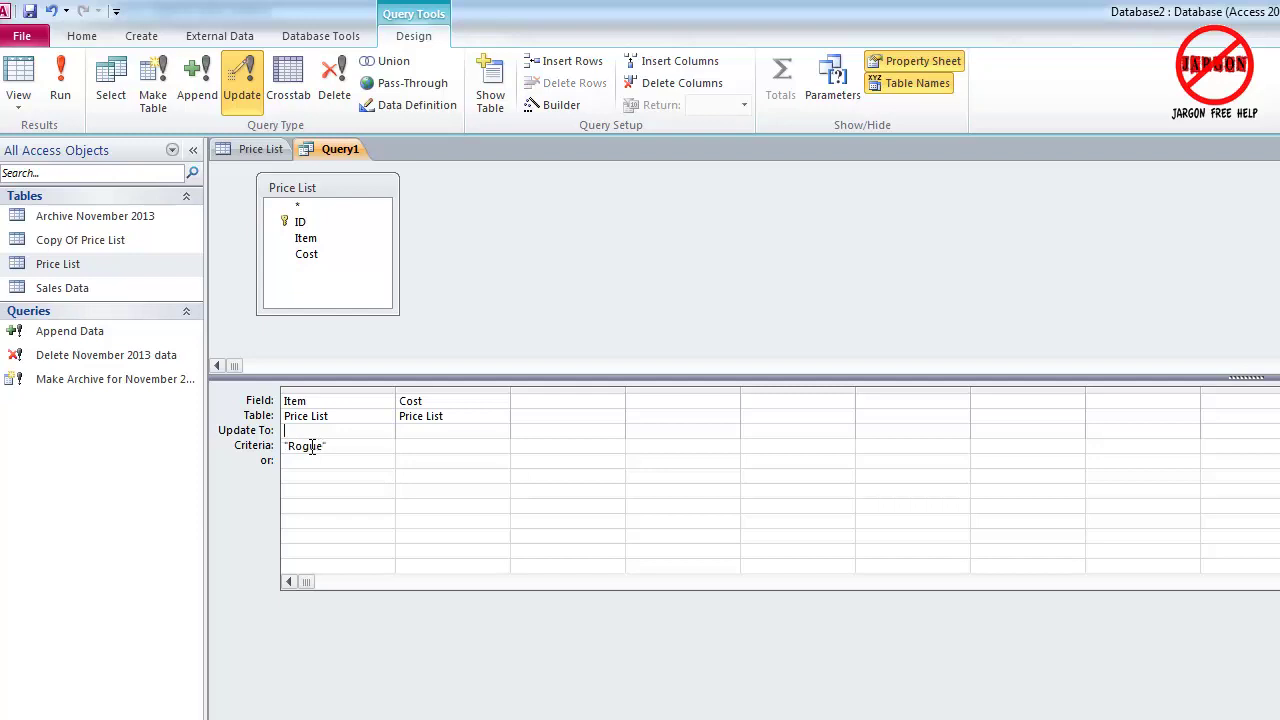
type("Scoundrel")
left_click(353, 446)
Run the rename query, confirm the one-row update, and check Scoundrel in Price List.
left_click(62, 93)
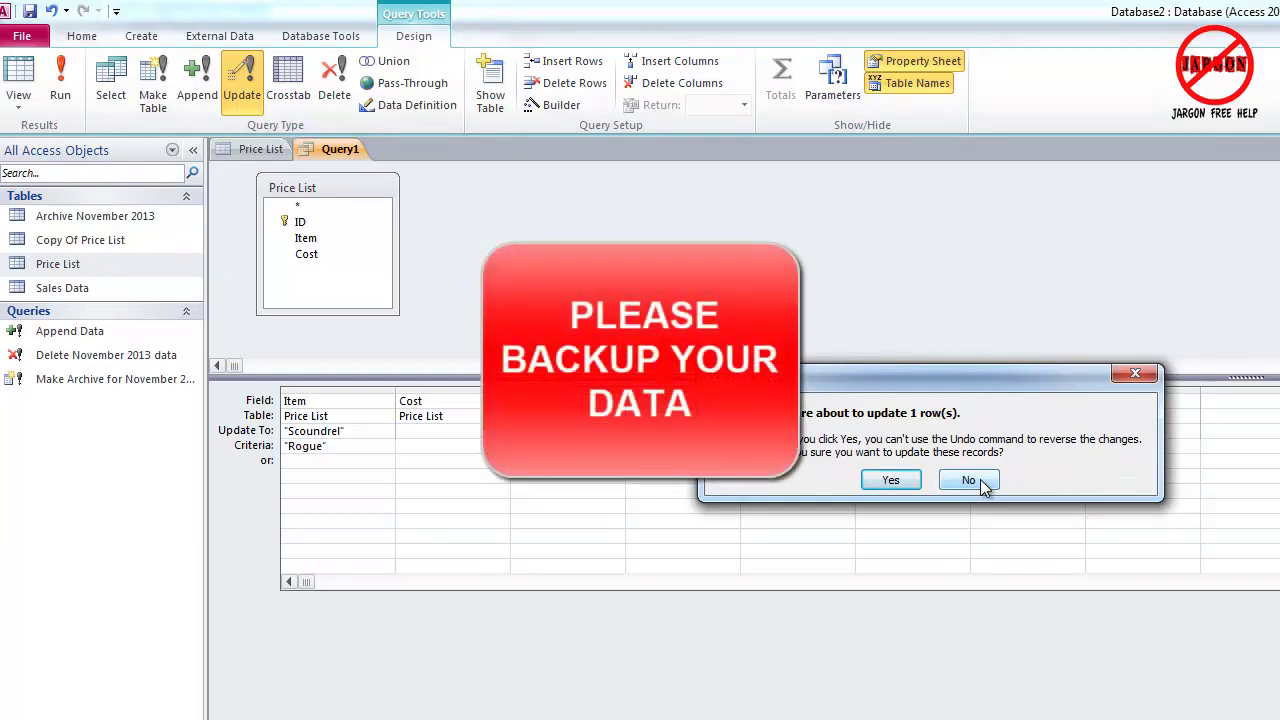
left_click(905, 480)
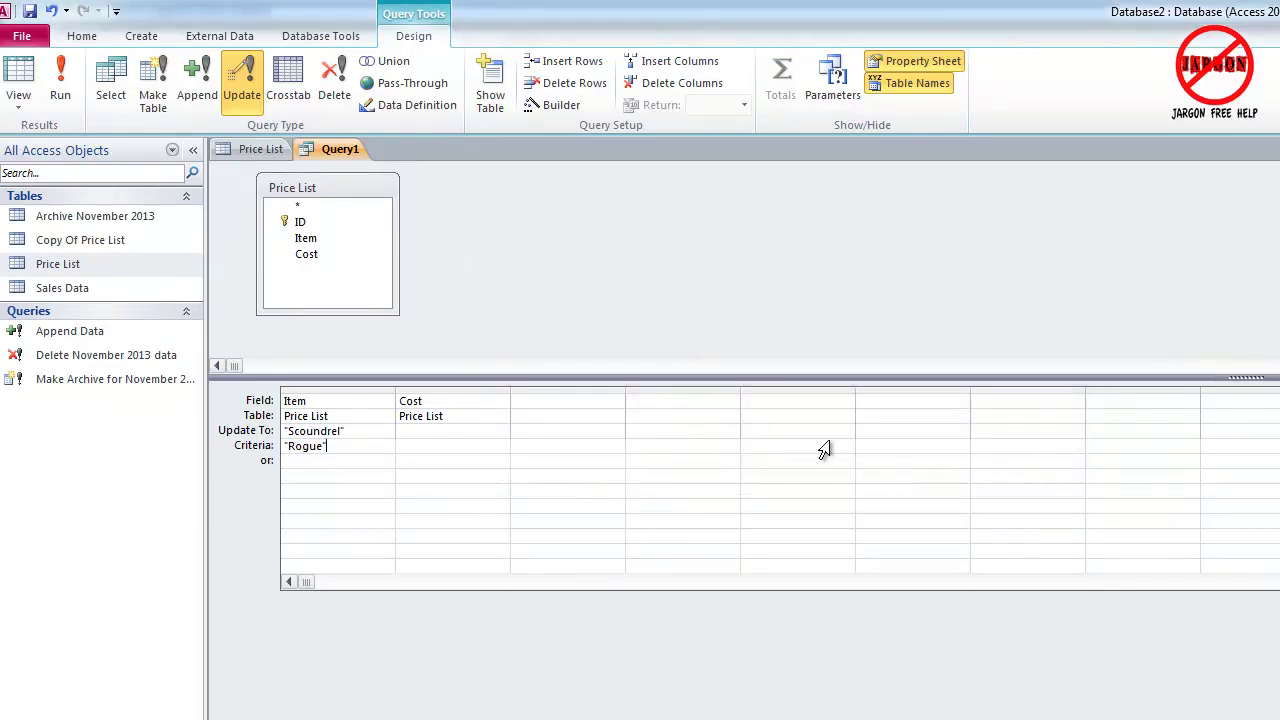
left_click(259, 152)
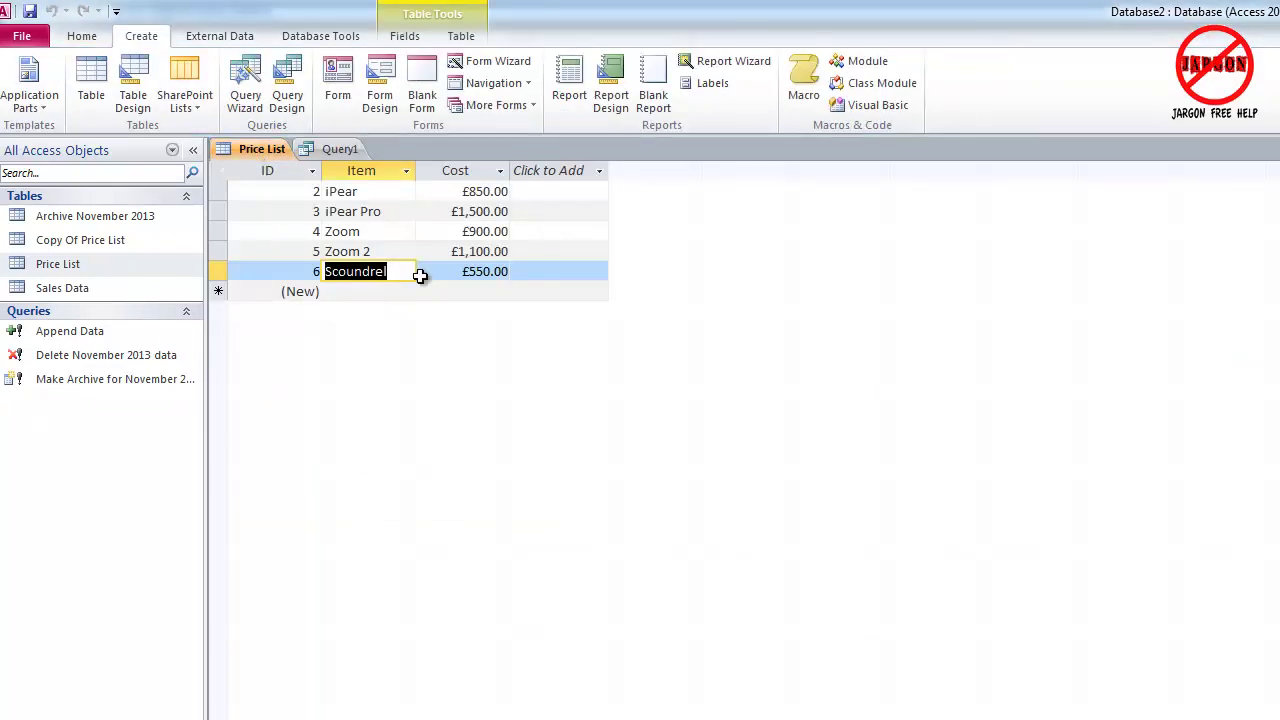
left_click(472, 272)
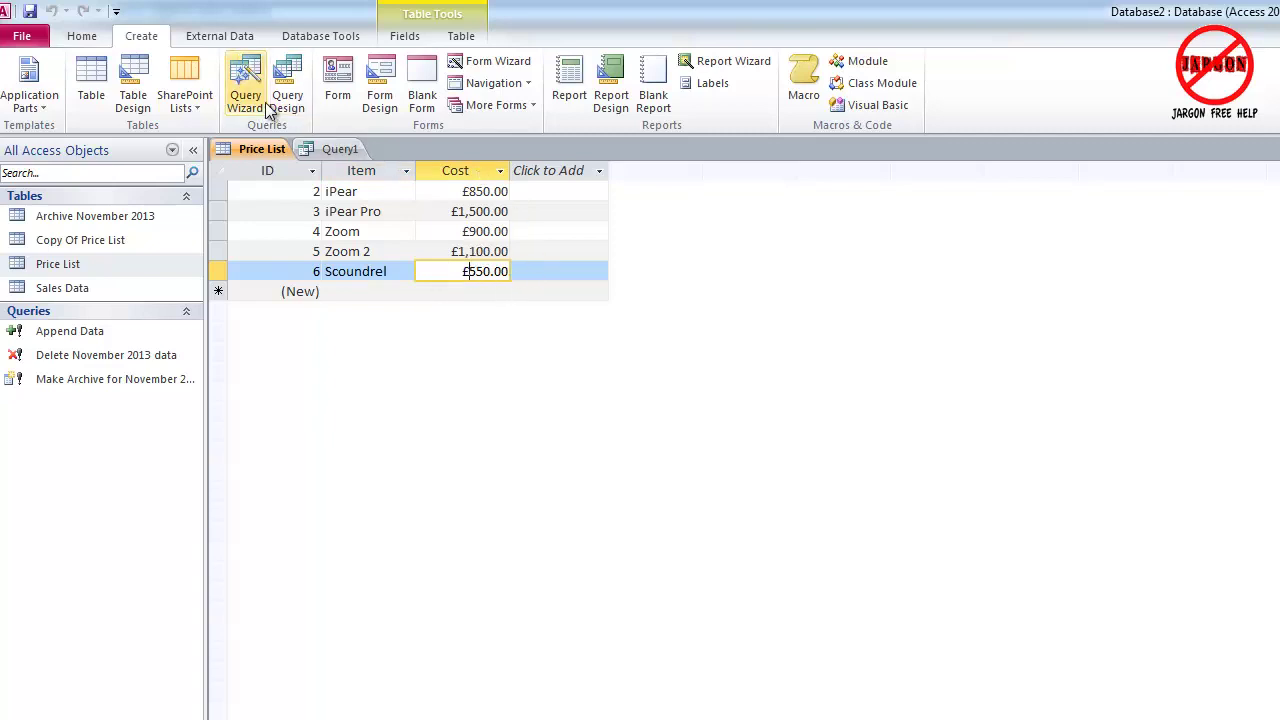
Clear the 'Rogue' criterion and 'Scoundrel' update value from the Item column.
left_click(340, 149)
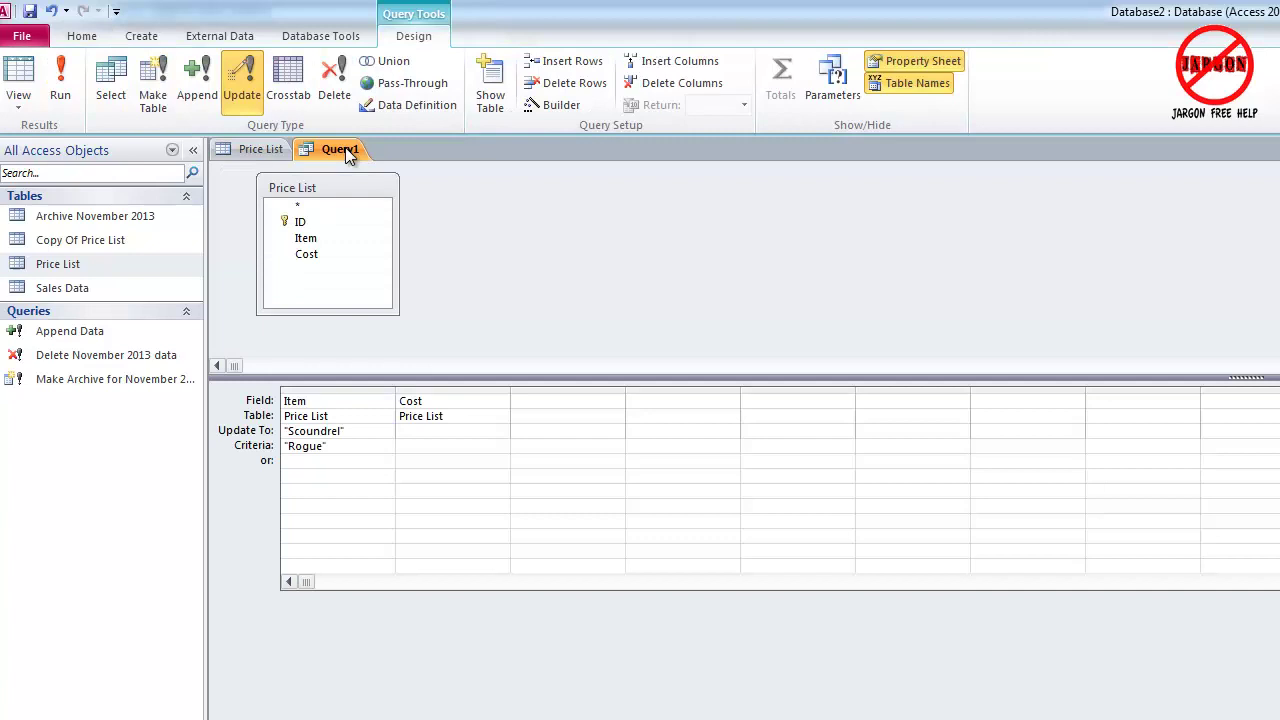
left_click_drag(351, 449, 252, 447)
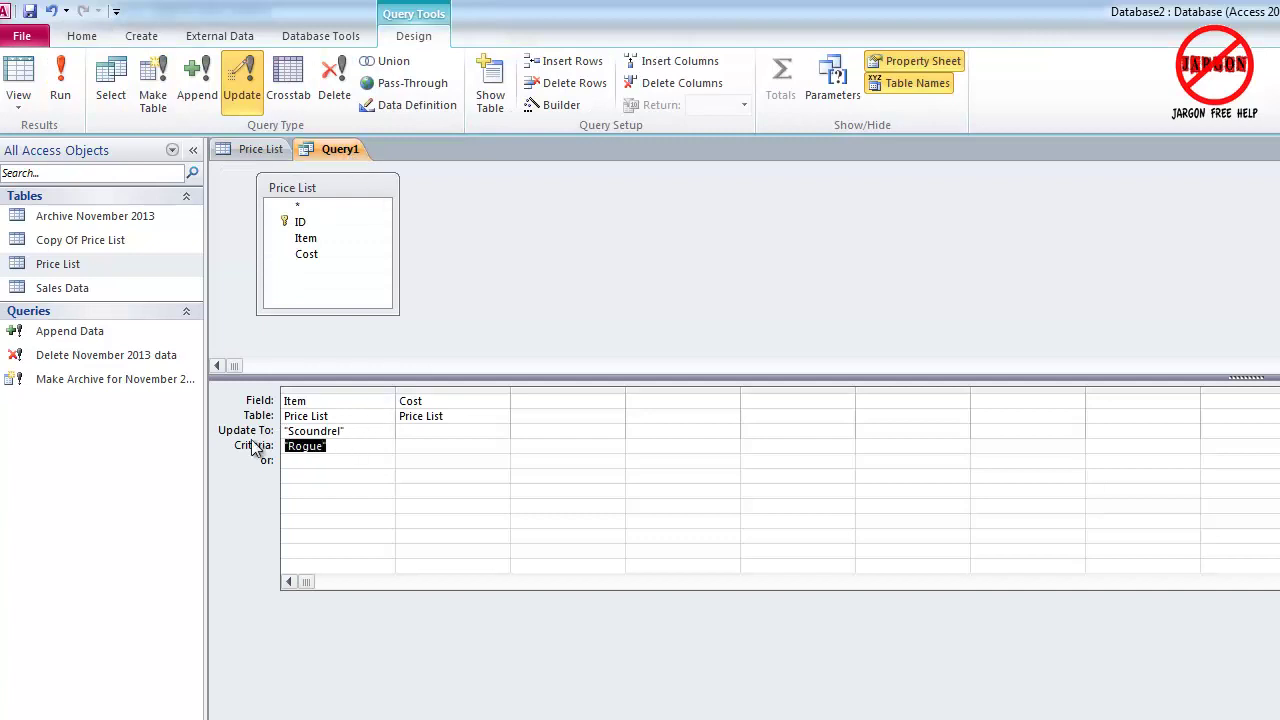
key("Delete")
key("Up")
key("Down")
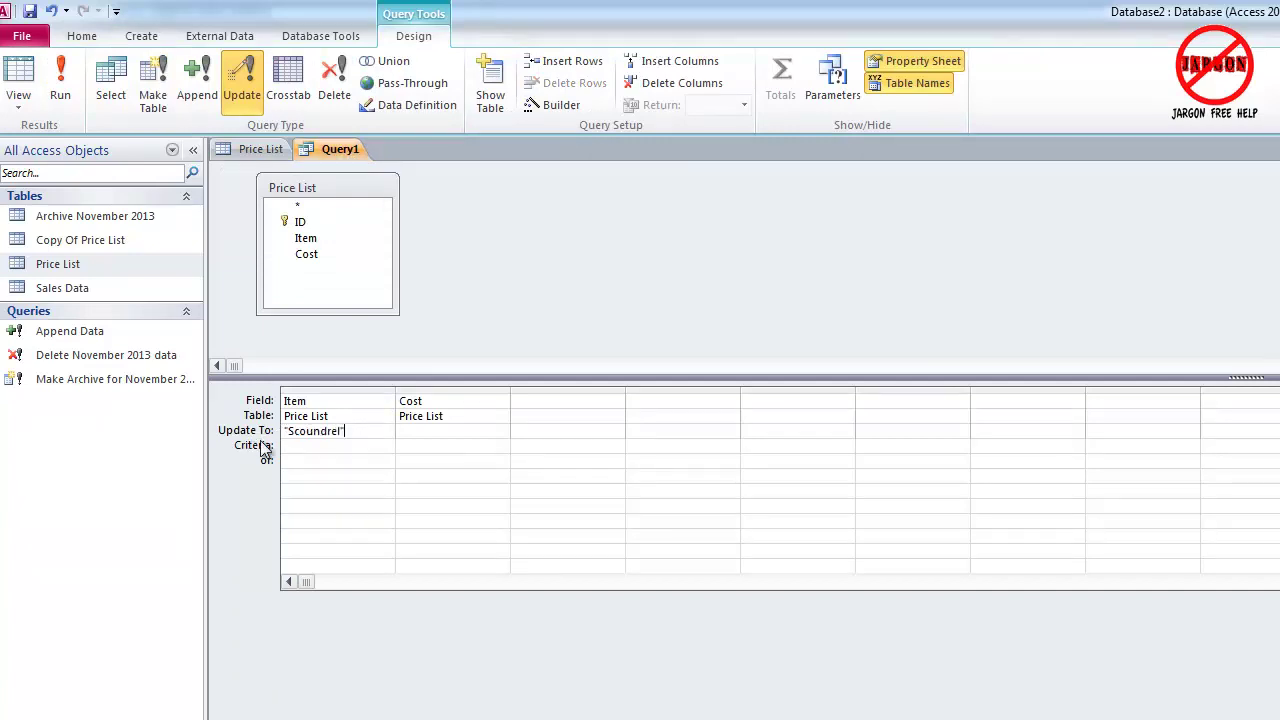
left_click(284, 431)
left_click(282, 445)
left_click(281, 432)
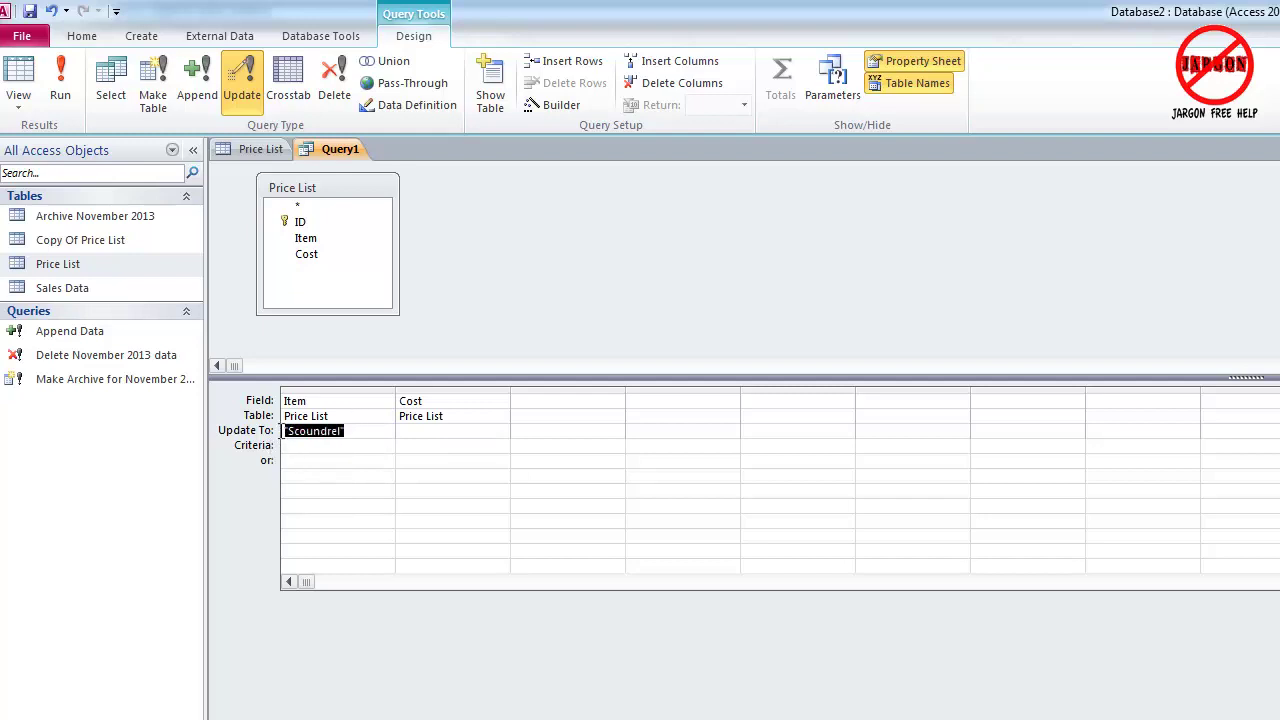
key("Delete")
Set Item criteria to Zoom* and Cost's Update To to [Cost]*1.1.
left_click(300, 444)
type("Zoom")
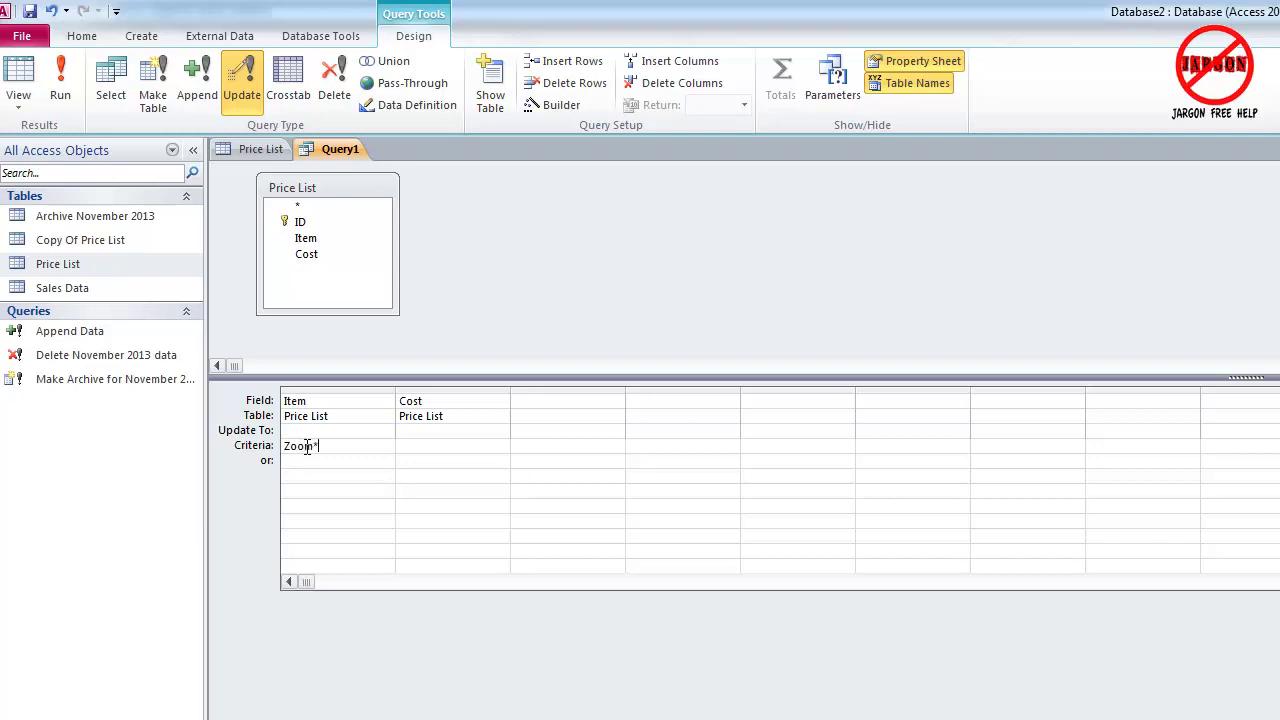
type("*")
left_click(439, 431)
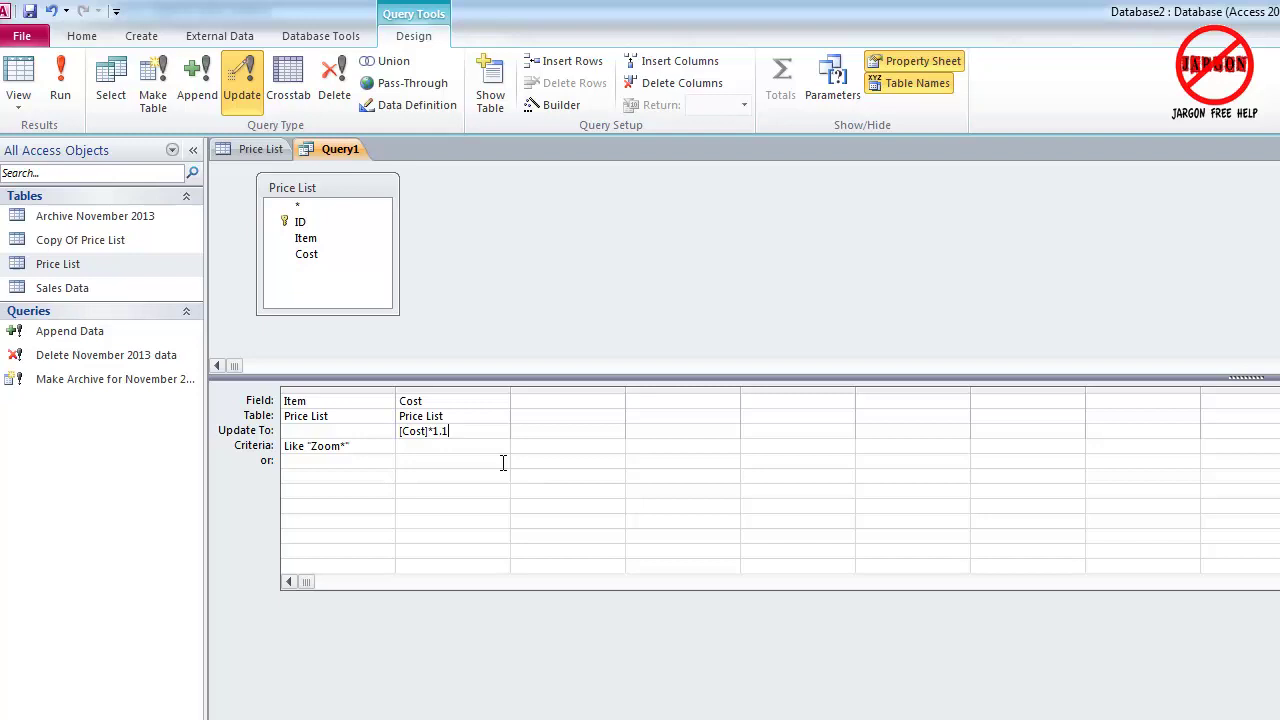
left_click(474, 445)
Run the Zoom price update query and confirm updating the two rows.
left_click(246, 148)
left_click(465, 271)
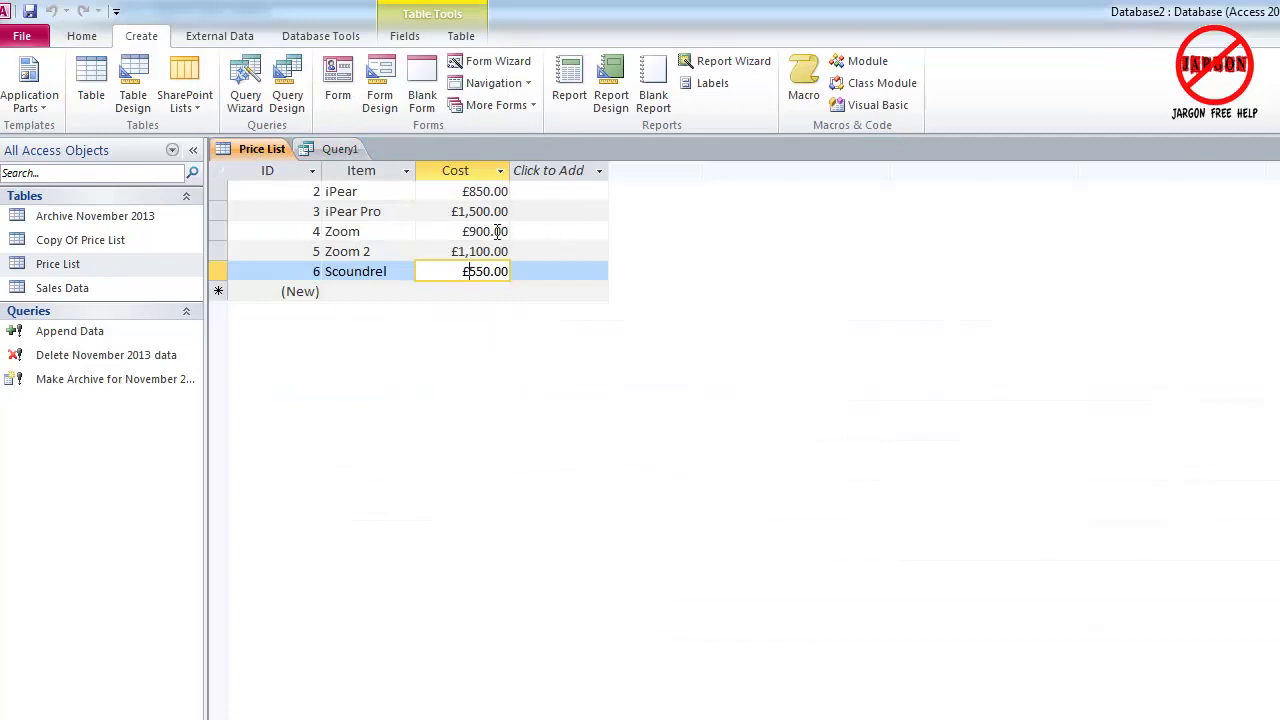
left_click(340, 150)
left_click(78, 92)
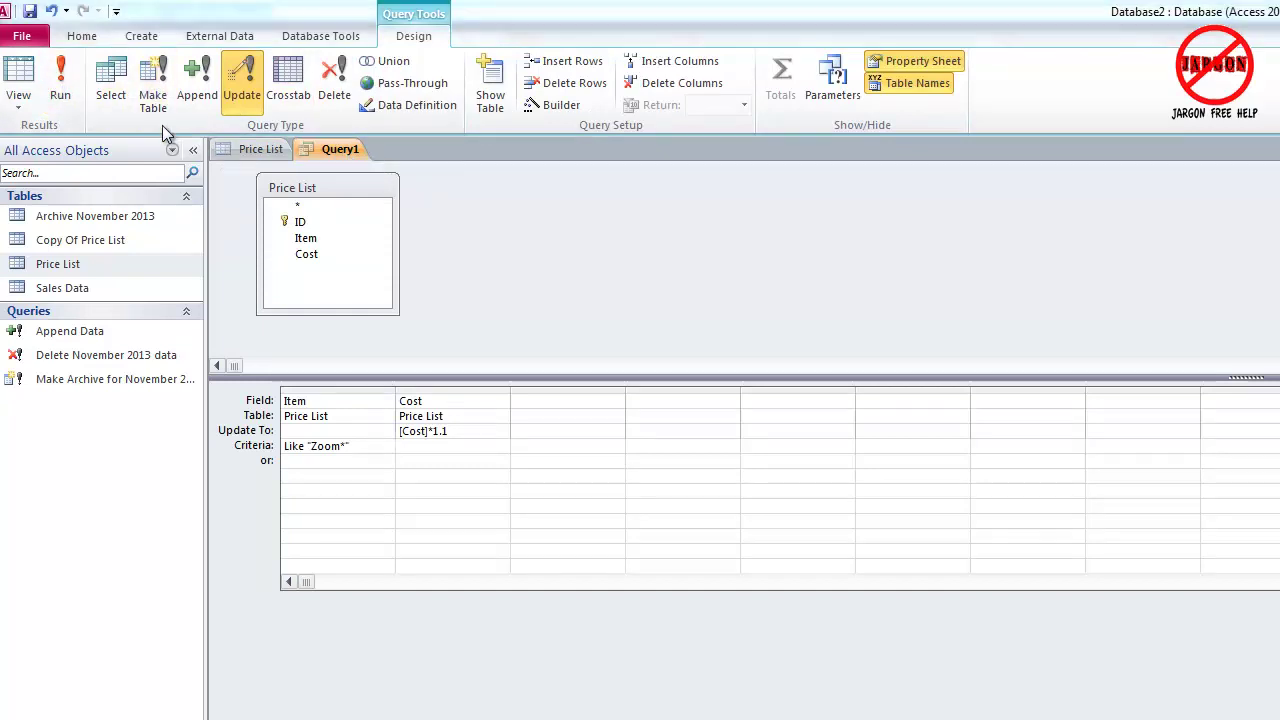
left_click_drag(835, 424, 558, 238)
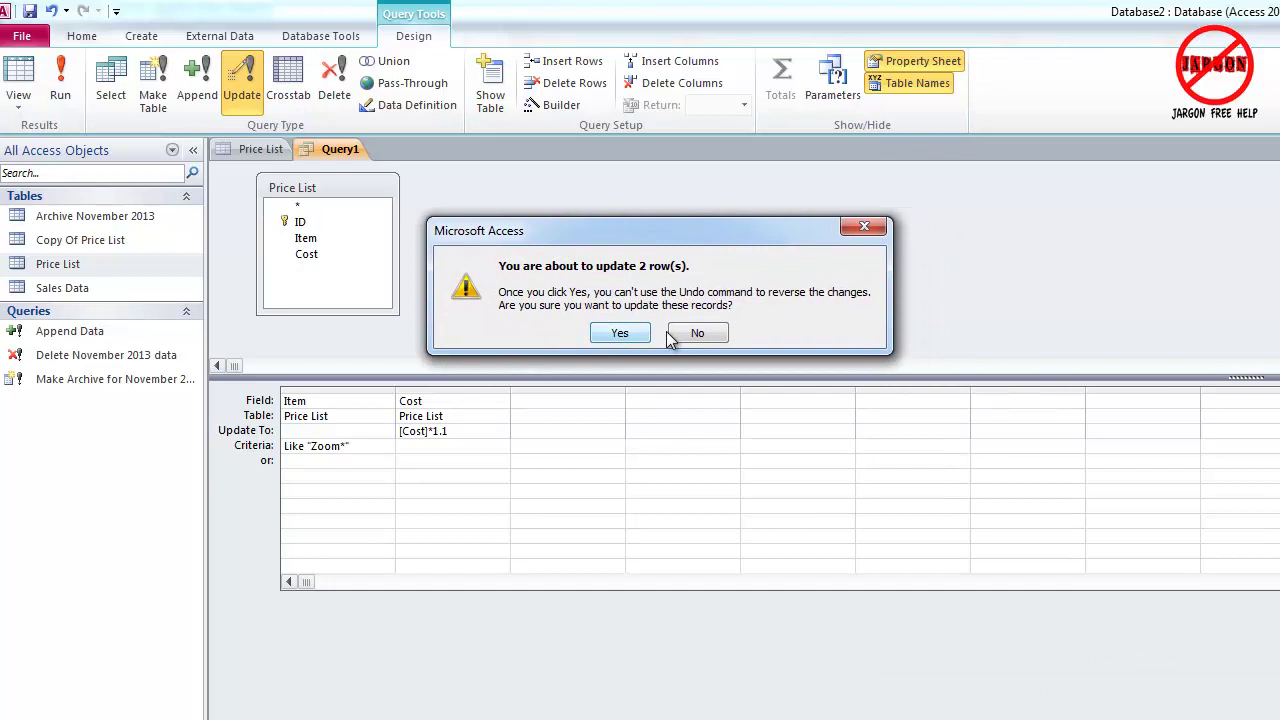
left_click(618, 333)
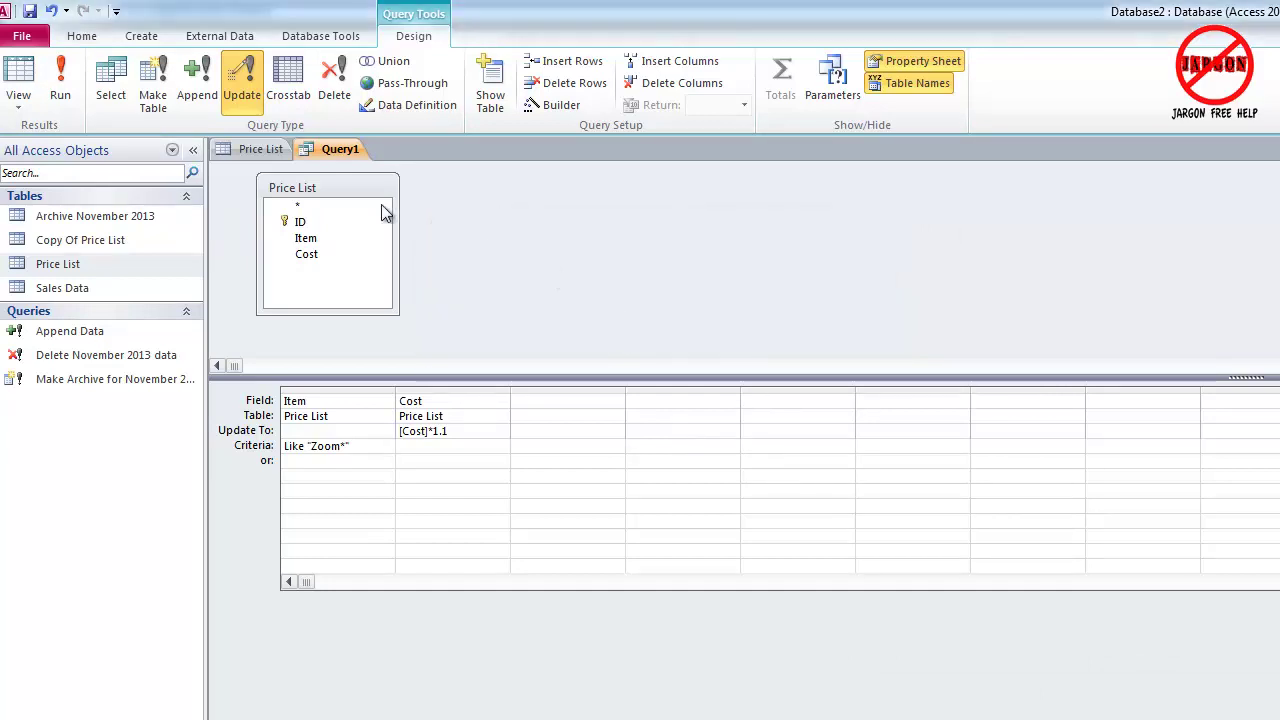
Refresh Price List to show Zoom at £990.00 and Zoom 2 at £1,210.00.
left_click(249, 149)
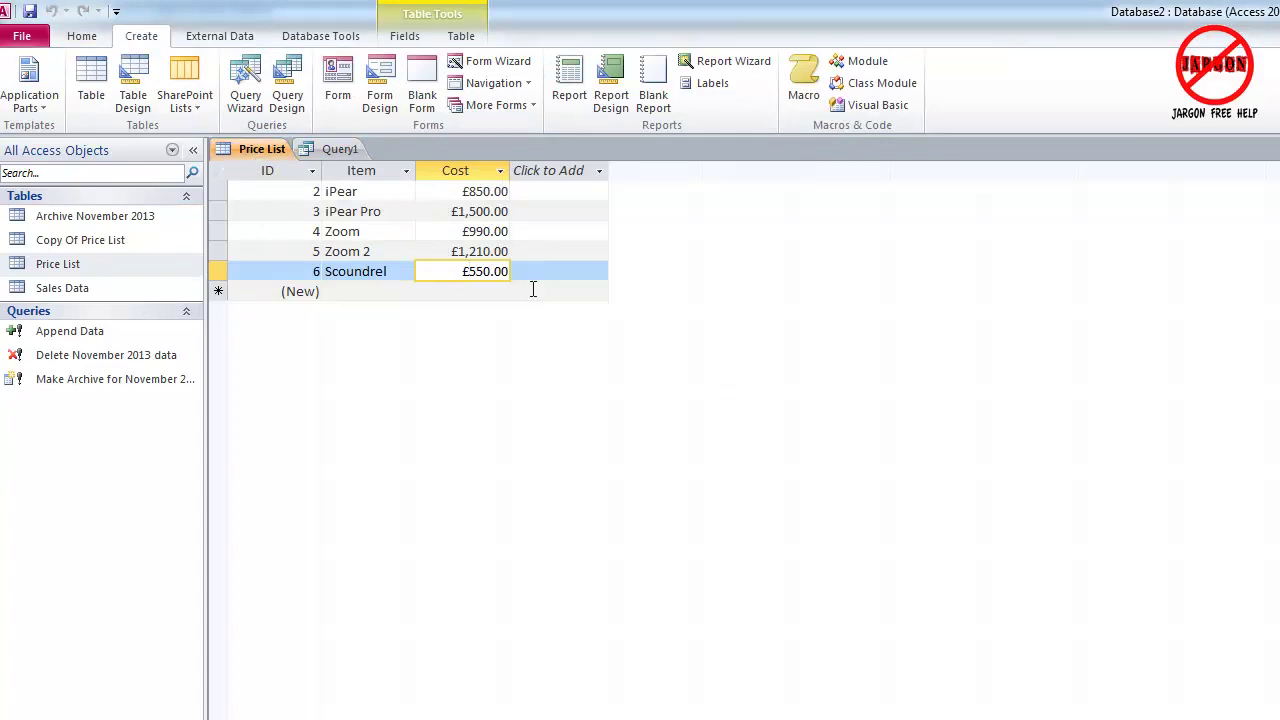
left_click(548, 251)
left_click(487, 231)
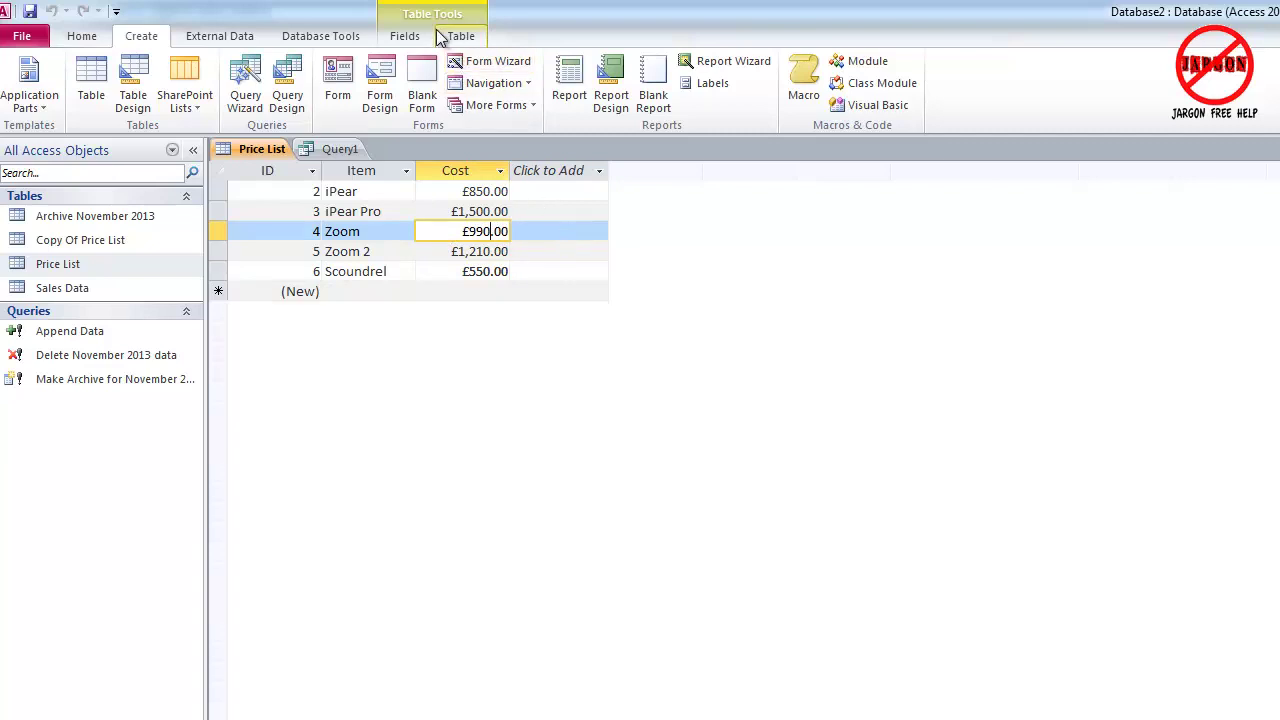
key("Up")
left_click(70, 38)
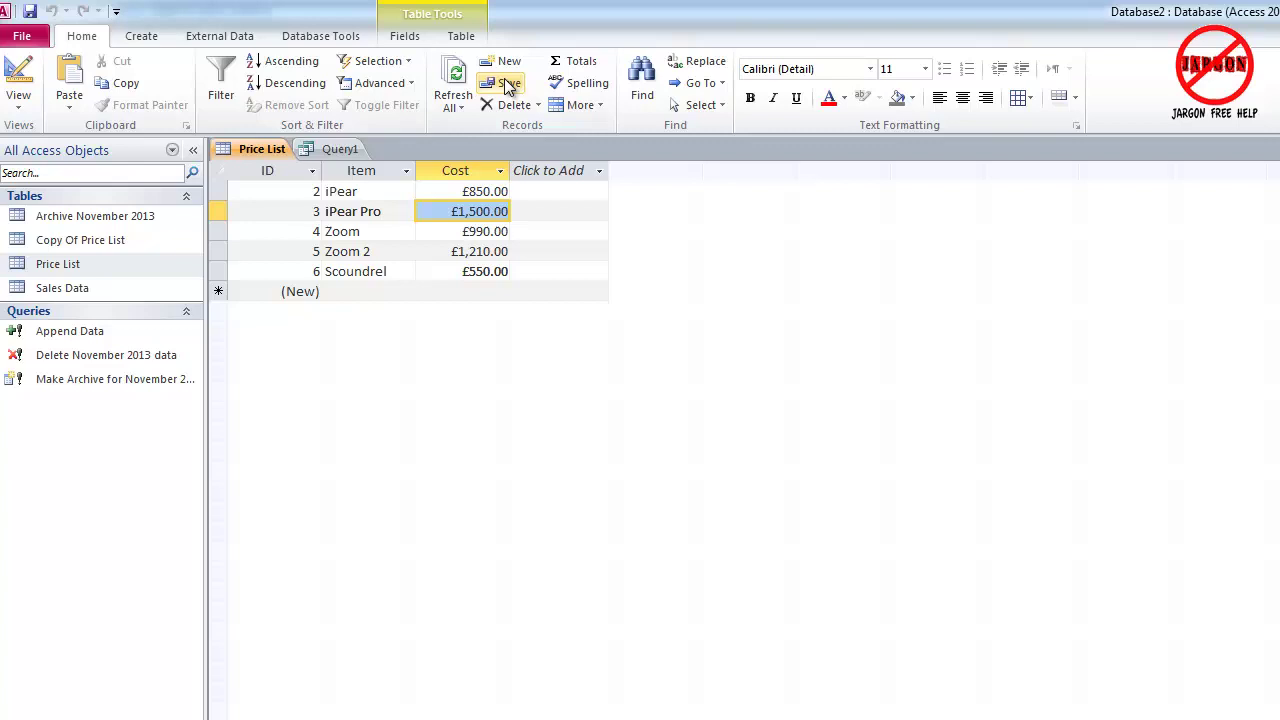
left_click(450, 82)
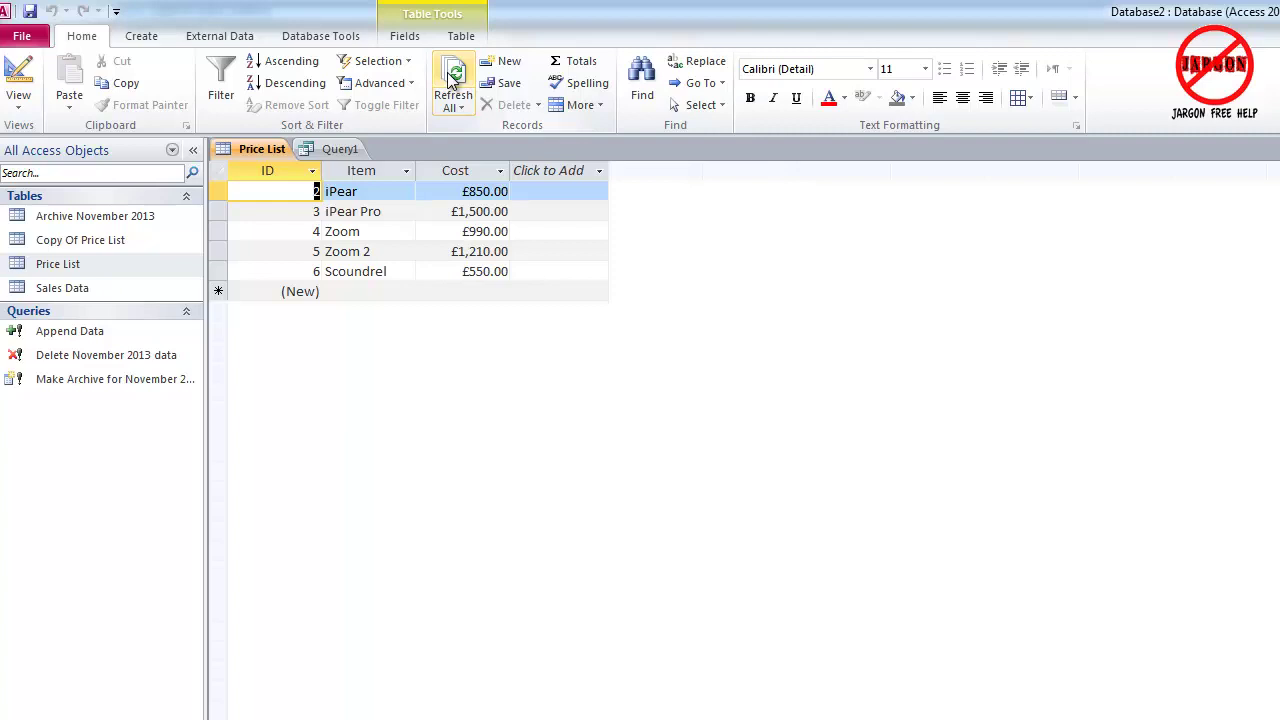